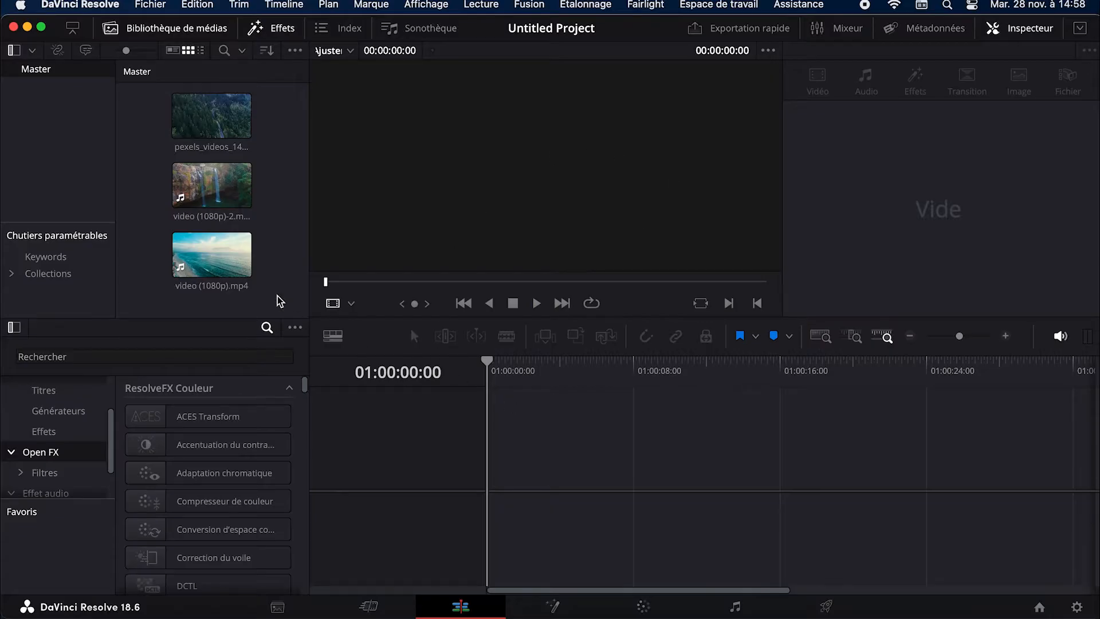
# Stack the beach, forest and waterfall clips on video tracks 1, 2 and 3, trimming the upper two to the beach clip's end.
pyautogui.click(210, 269)
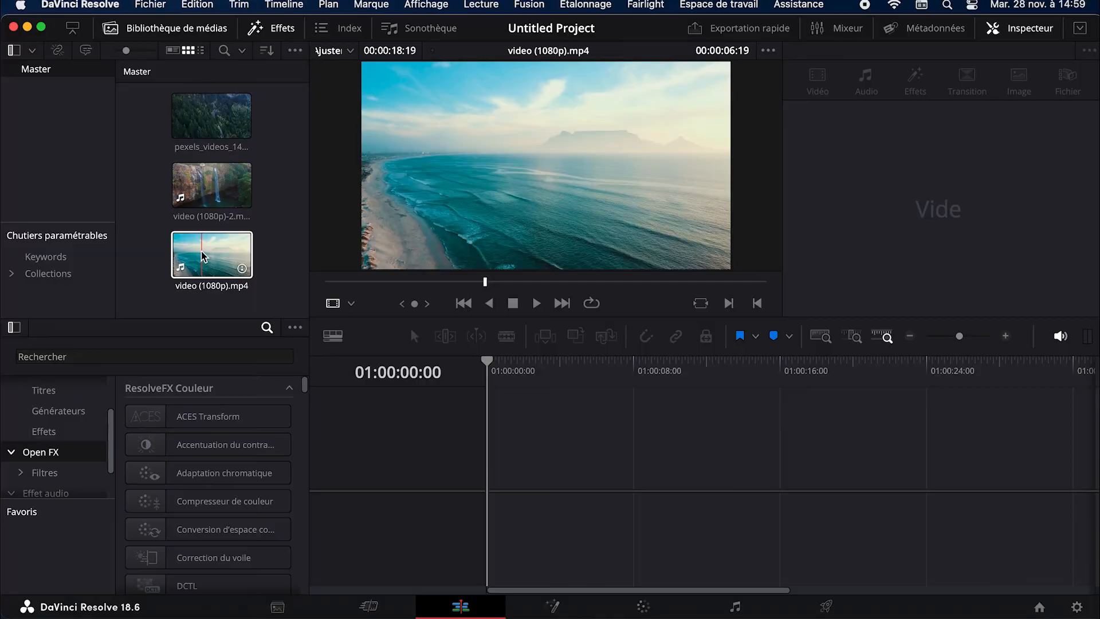
pyautogui.moveTo(201, 257); pyautogui.dragTo(493, 470)
pyautogui.moveTo(212, 117); pyautogui.dragTo(487, 421)
pyautogui.moveTo(207, 255); pyautogui.dragTo(524, 390)
pyautogui.click(525, 369)
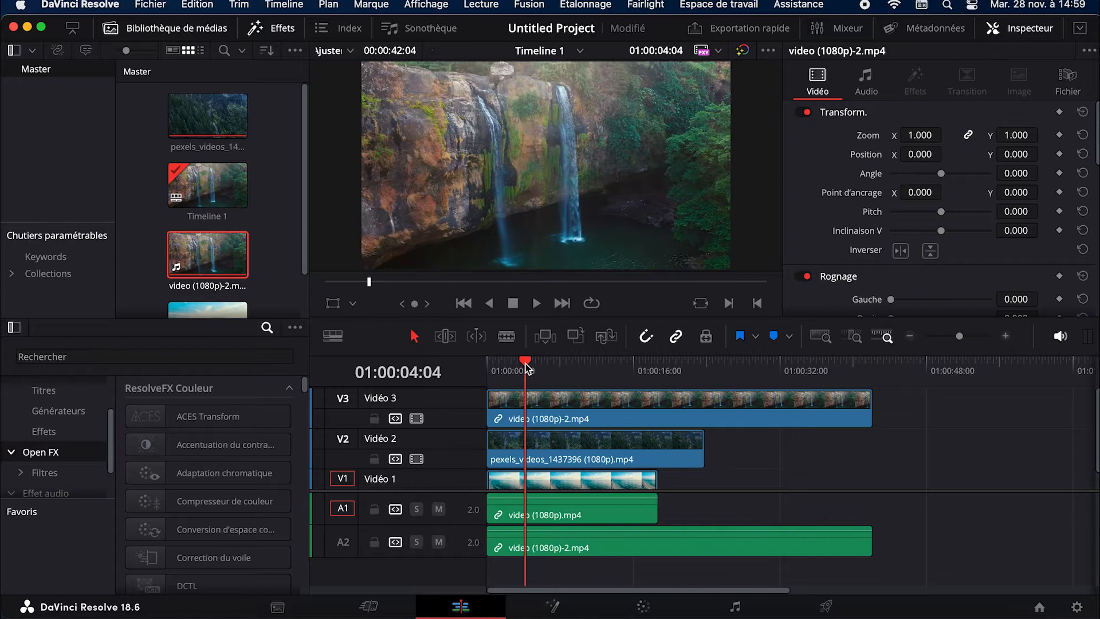
pyautogui.moveTo(701, 450); pyautogui.dragTo(657, 450)
pyautogui.moveTo(869, 421); pyautogui.dragTo(648, 418)
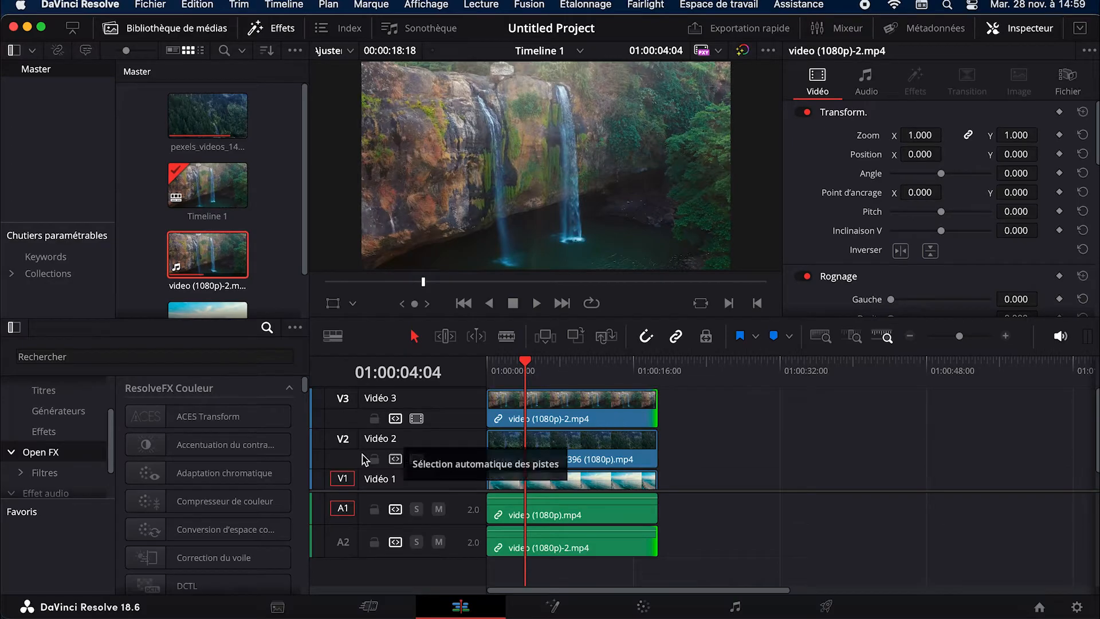
# Search the effects library for "collage" and apply Collage vidéo to the waterfall clip on video track 3.
pyautogui.scroll(3, 43, 435)
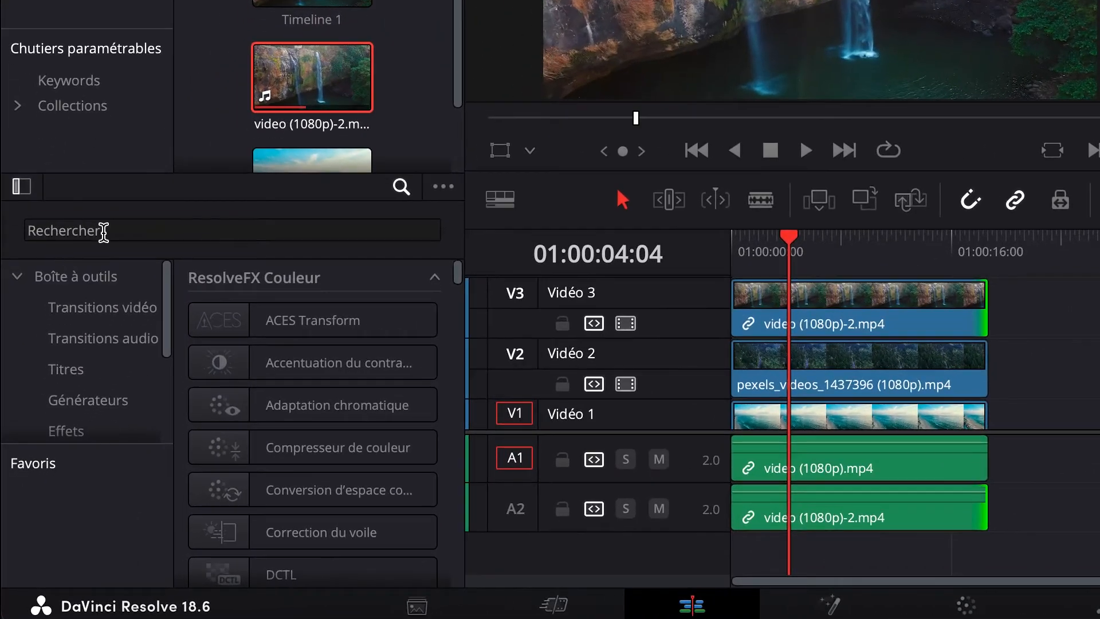
pyautogui.click(103, 232)
pyautogui.write('collage')
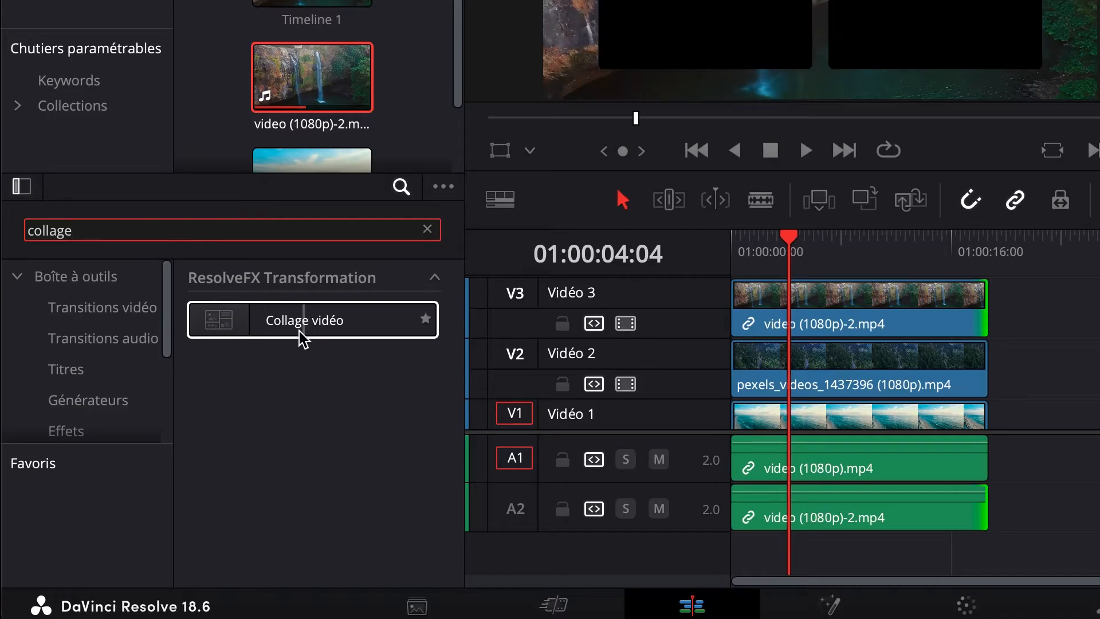
pyautogui.moveTo(219, 322); pyautogui.dragTo(826, 317)
pyautogui.moveTo(600, 312); pyautogui.dragTo(600, 314)
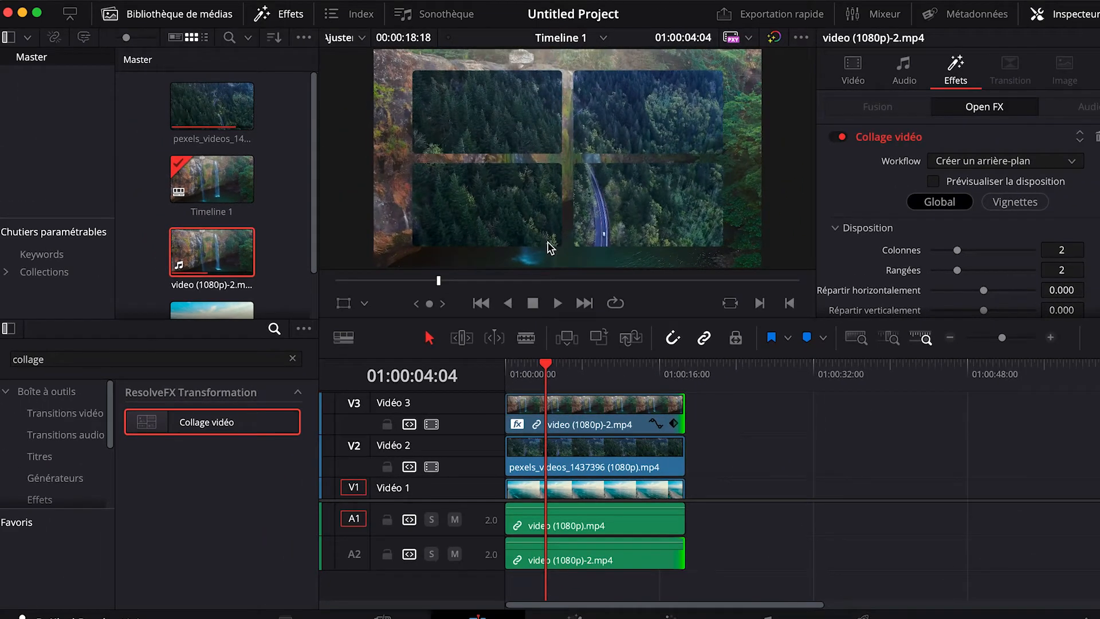
# Set the Collage vidéo workflow of the waterfall clip on video track 3 to Créer une vignette.
pyautogui.click(570, 462)
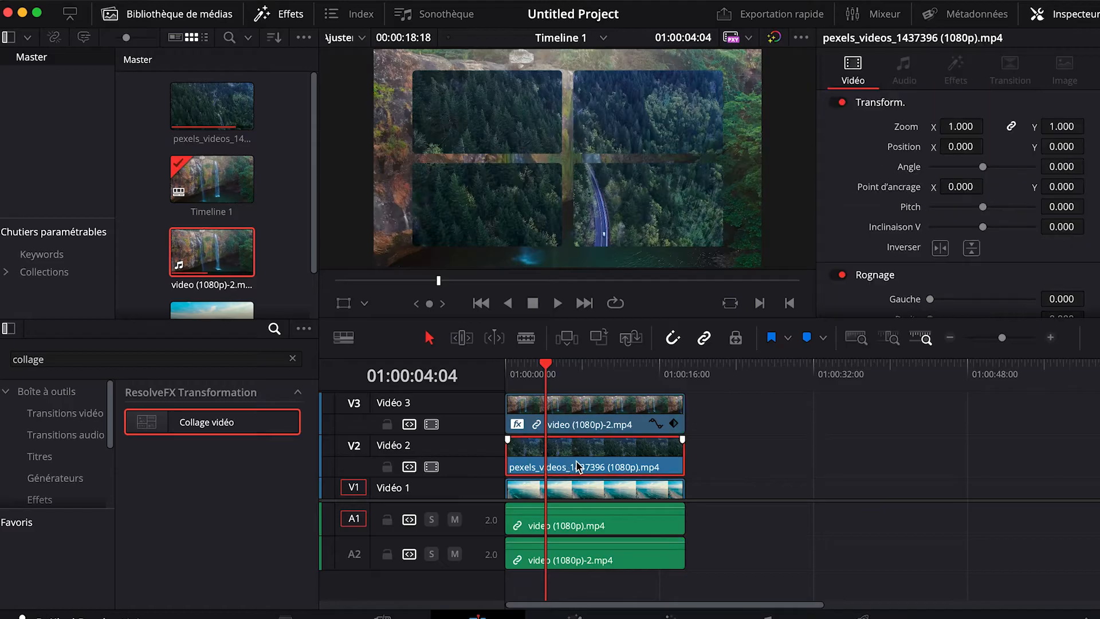
pyautogui.click(576, 411)
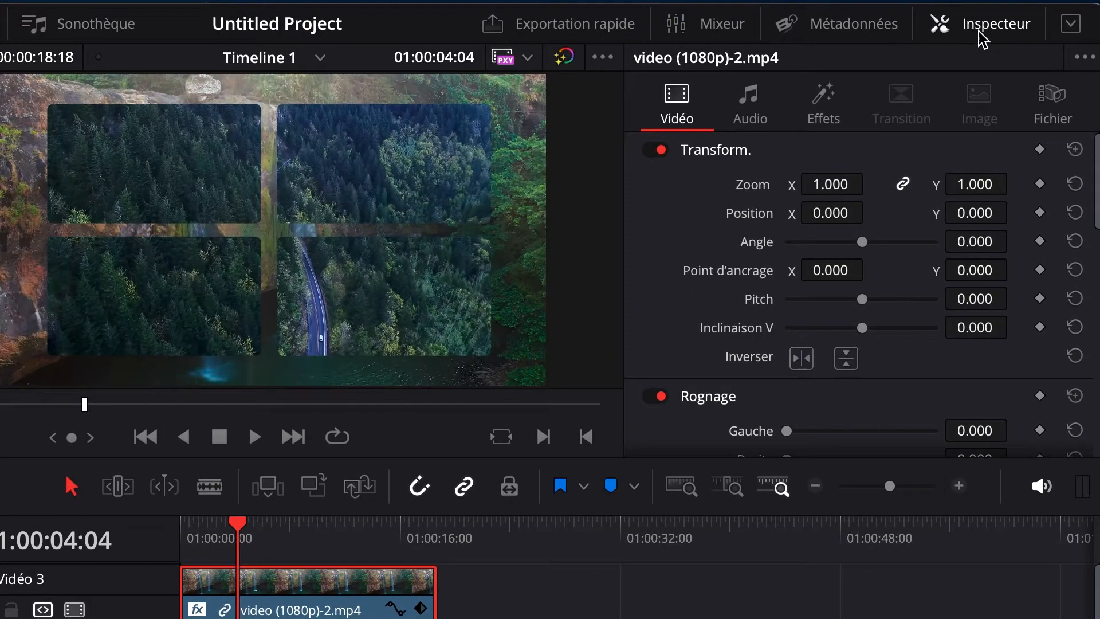
pyautogui.click(826, 115)
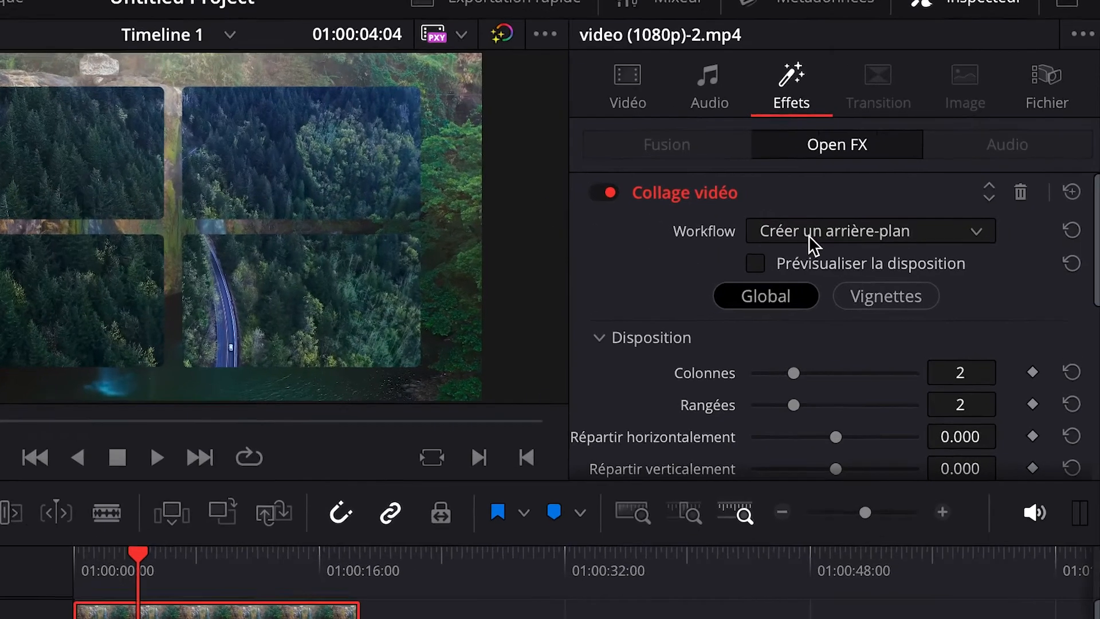
pyautogui.click(838, 237)
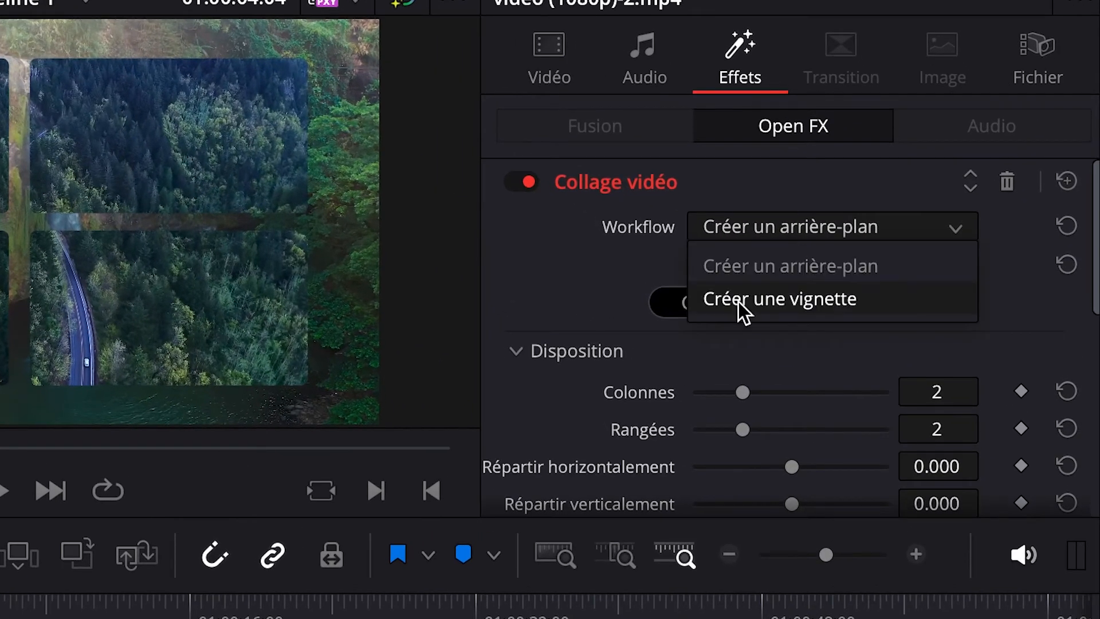
pyautogui.click(834, 310)
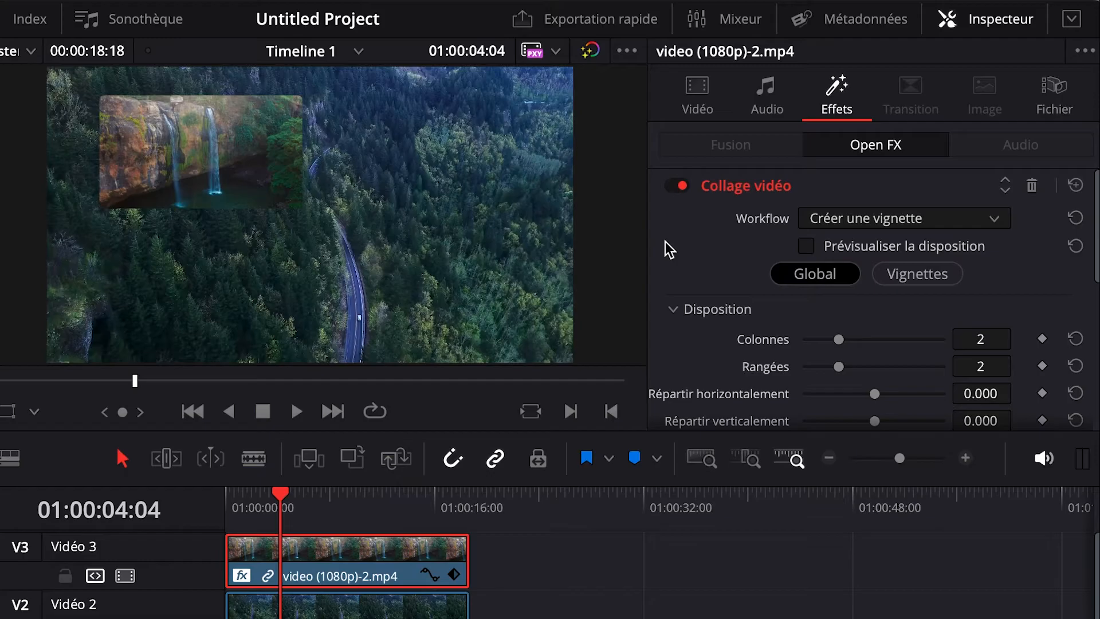
# Set the waterfall clip's collage layout to 3 columns and 1 row, with Arrondi at 0.000.
pyautogui.scroll(-3, 665, 241)
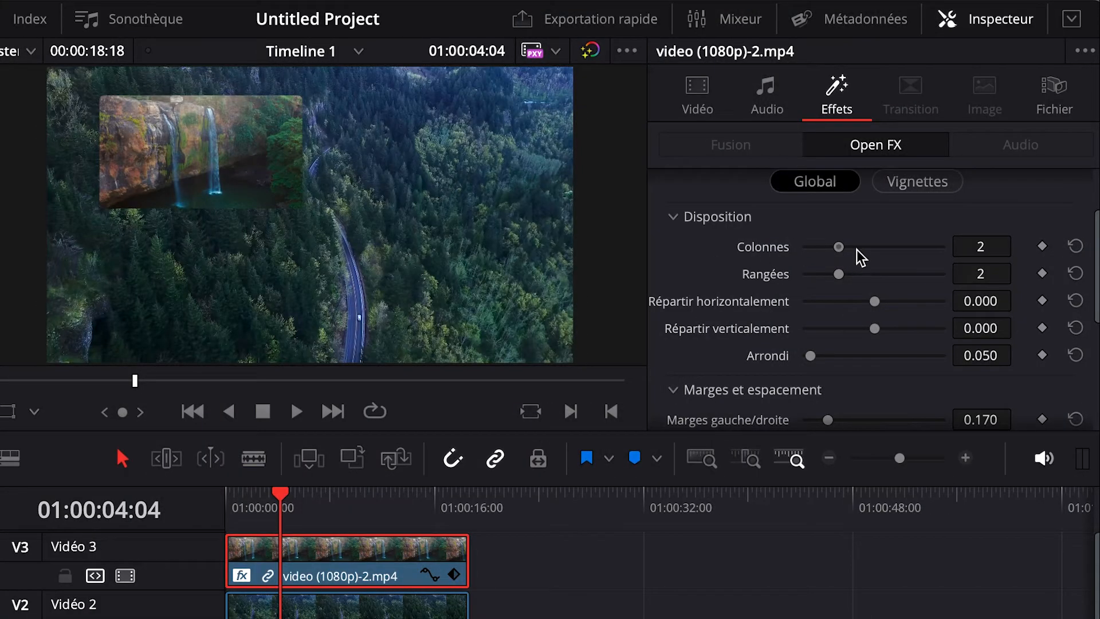
pyautogui.click(865, 257)
pyautogui.moveTo(839, 275); pyautogui.dragTo(803, 275)
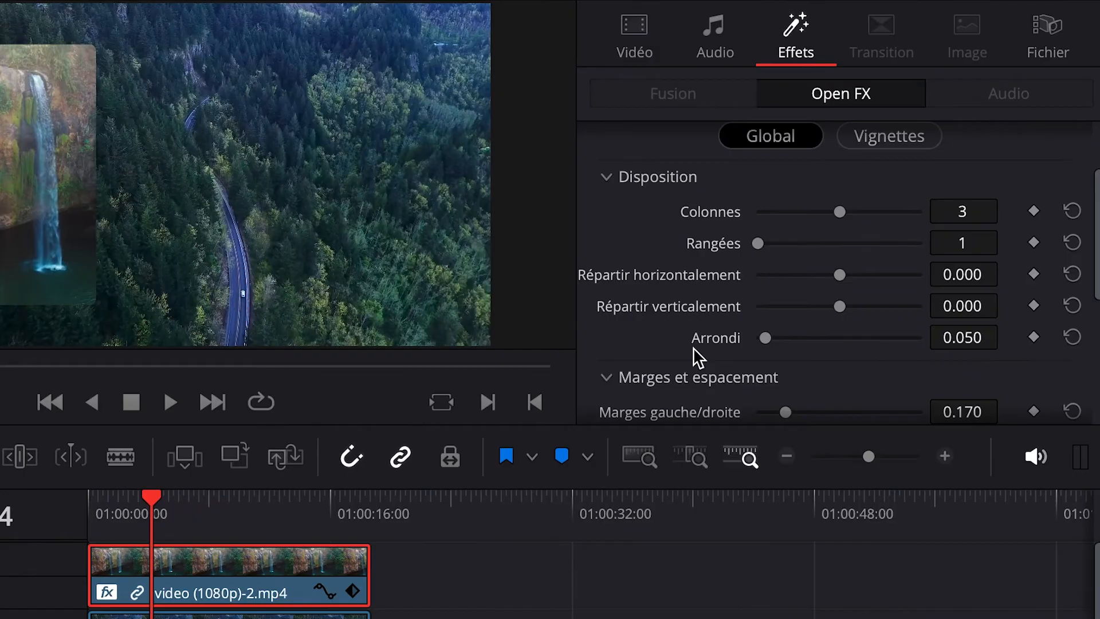
pyautogui.moveTo(765, 343); pyautogui.dragTo(743, 341)
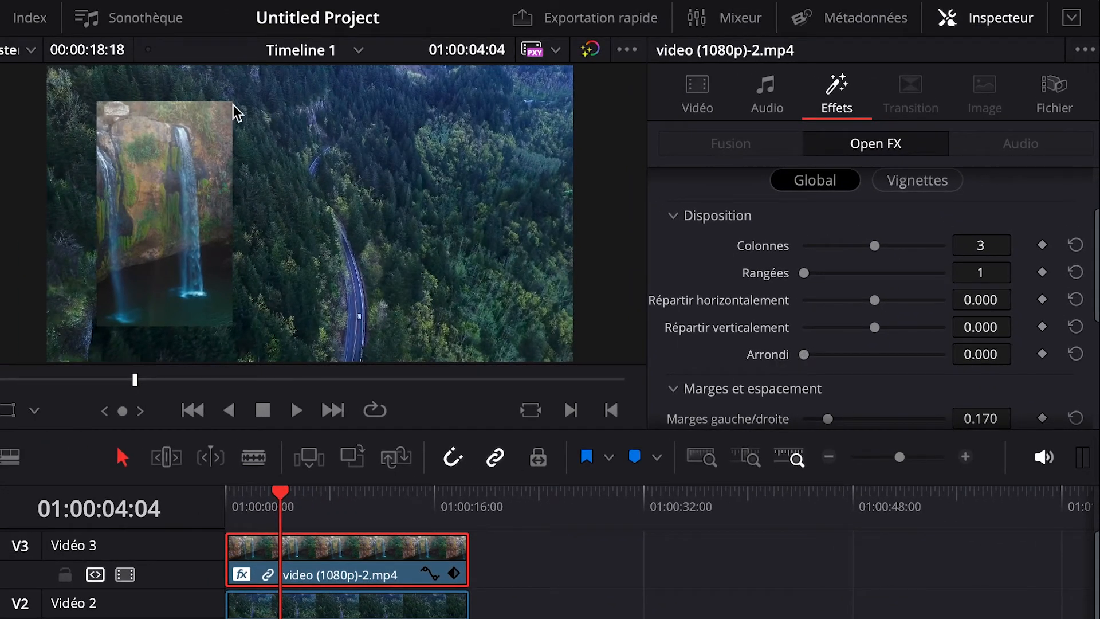
# Set the waterfall collage's left/right and top/bottom margins and its horizontal and vertical spacing to 0.000.
pyautogui.scroll(-5, 690, 313)
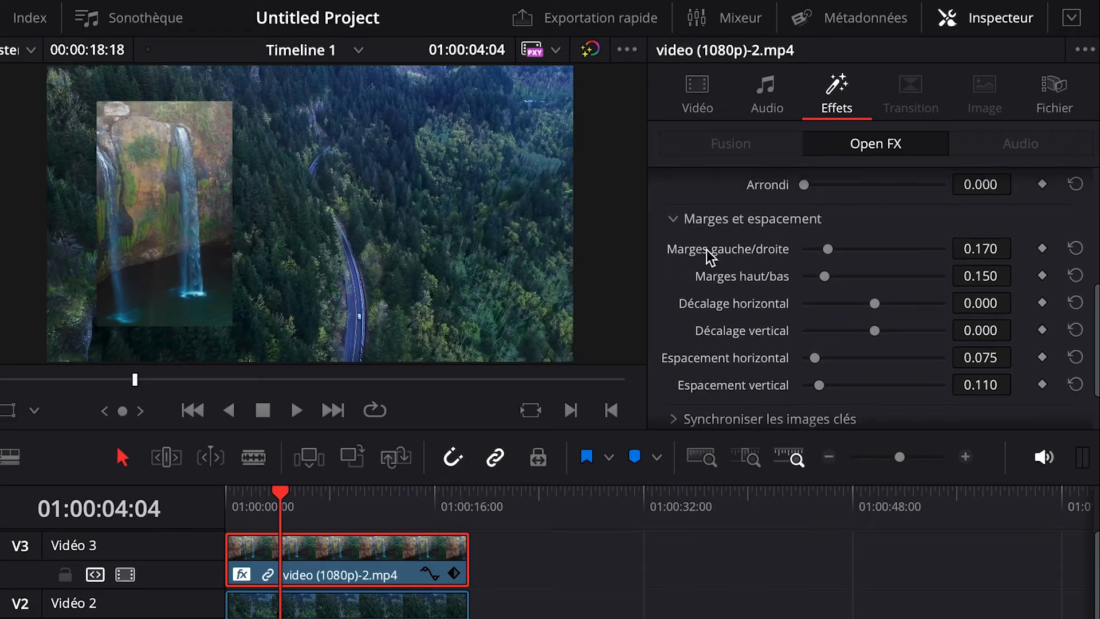
pyautogui.moveTo(828, 249); pyautogui.dragTo(773, 251)
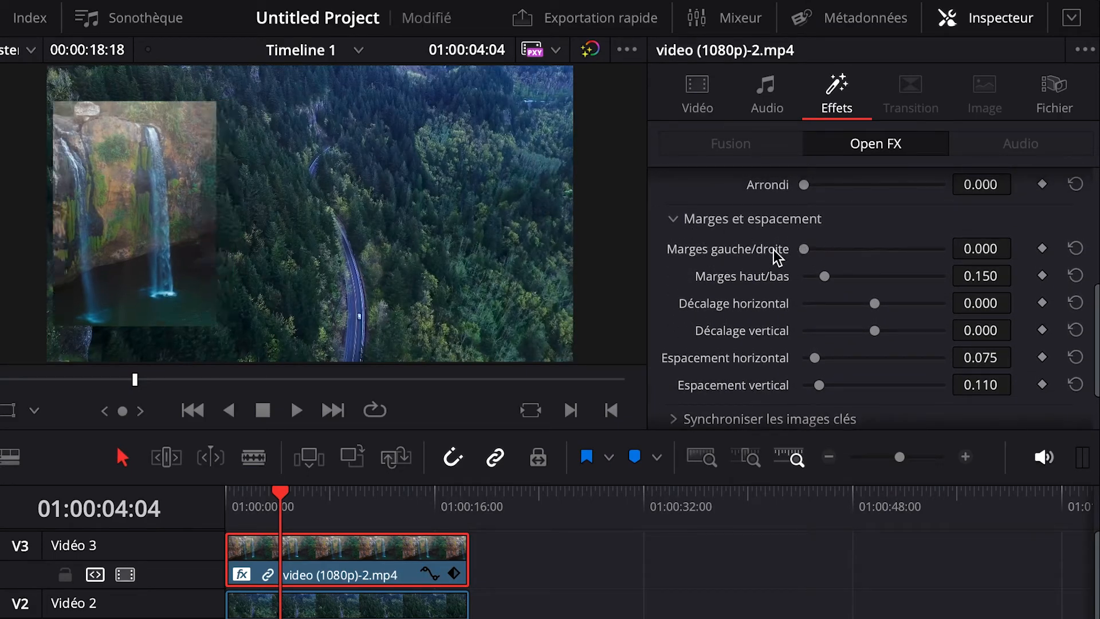
pyautogui.moveTo(824, 276); pyautogui.dragTo(728, 280)
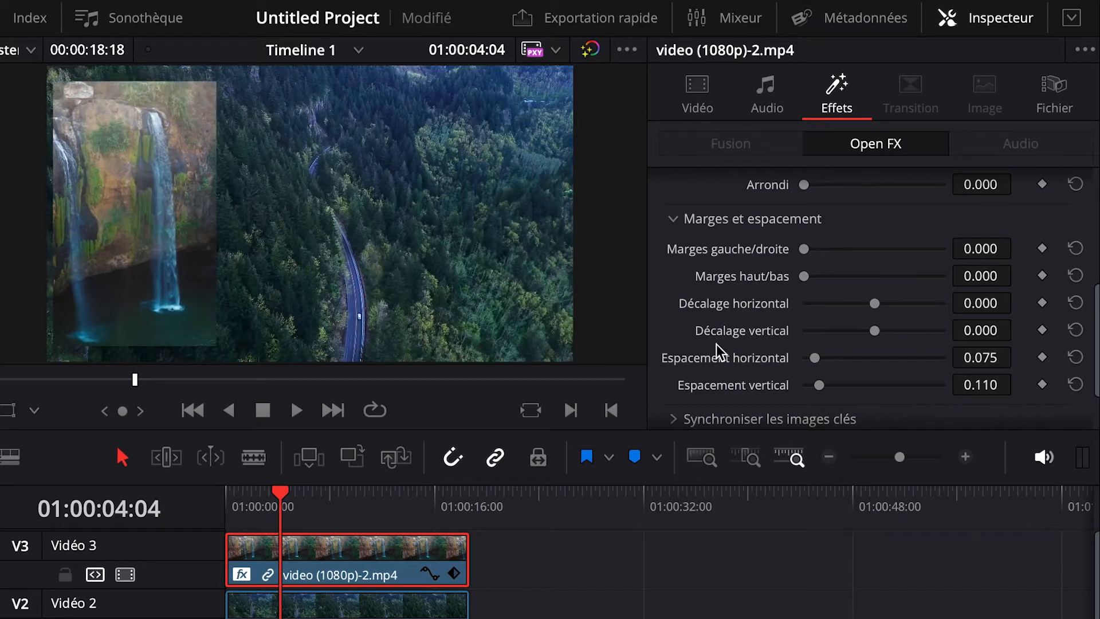
pyautogui.moveTo(815, 361); pyautogui.dragTo(757, 359)
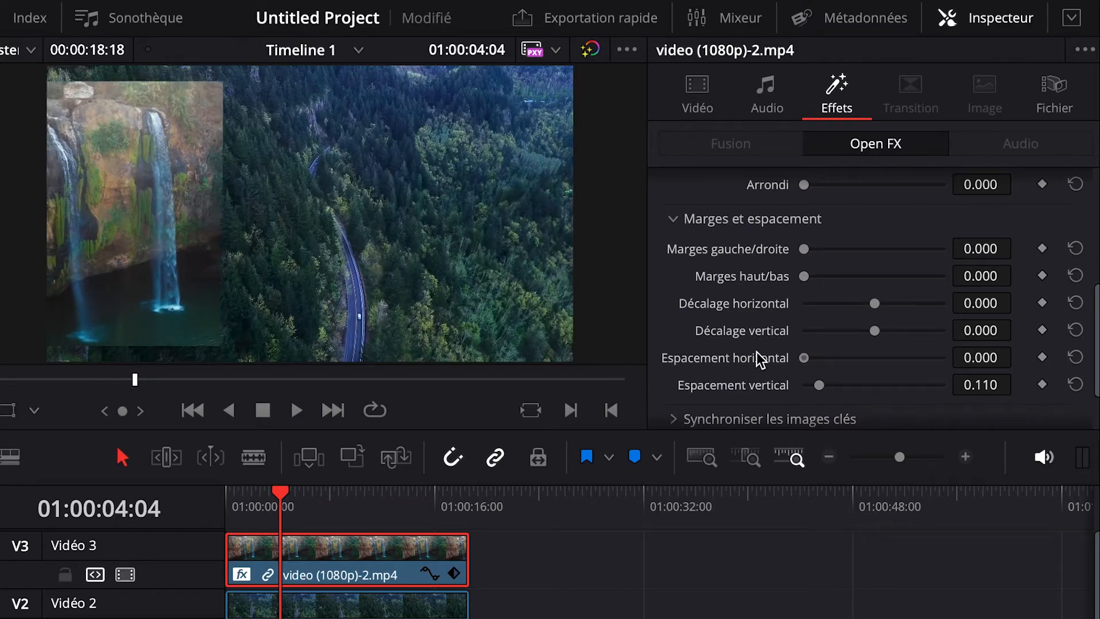
pyautogui.moveTo(820, 385); pyautogui.dragTo(759, 388)
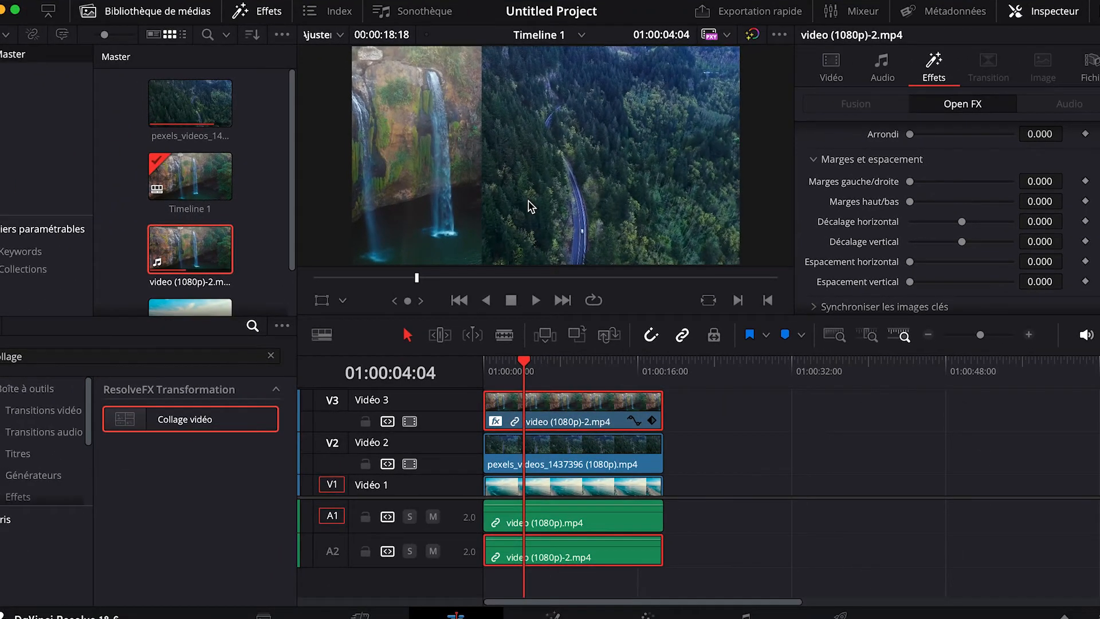
# Copy the waterfall clip and paste all its video attributes onto the clips on video tracks 1 and 2.
pyautogui.rightClick(551, 410)
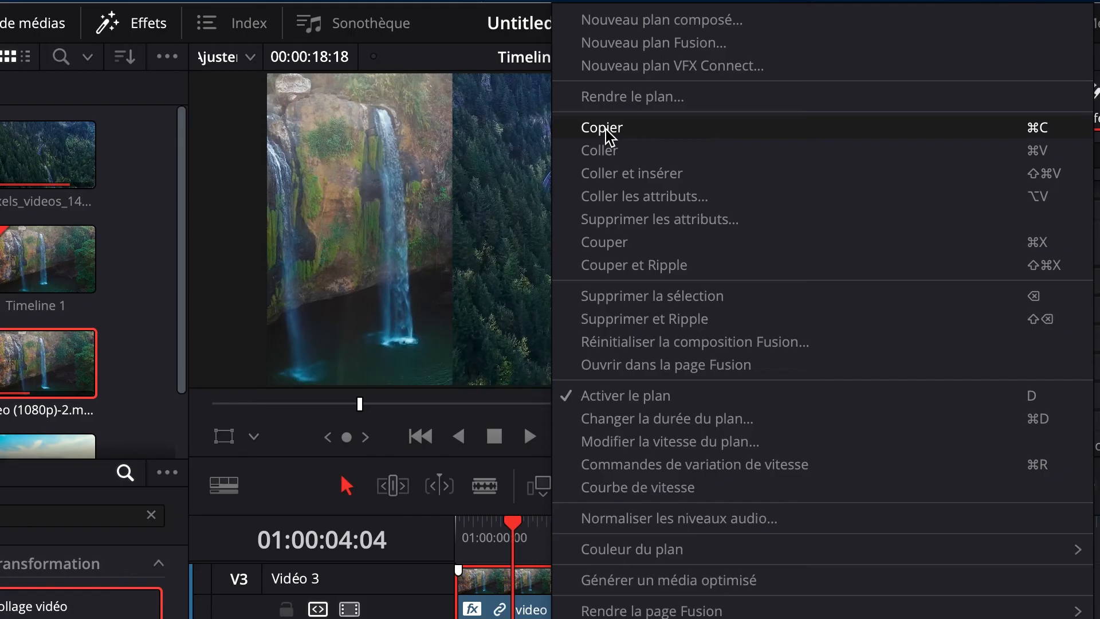
pyautogui.click(592, 95)
pyautogui.moveTo(685, 452); pyautogui.dragTo(632, 479)
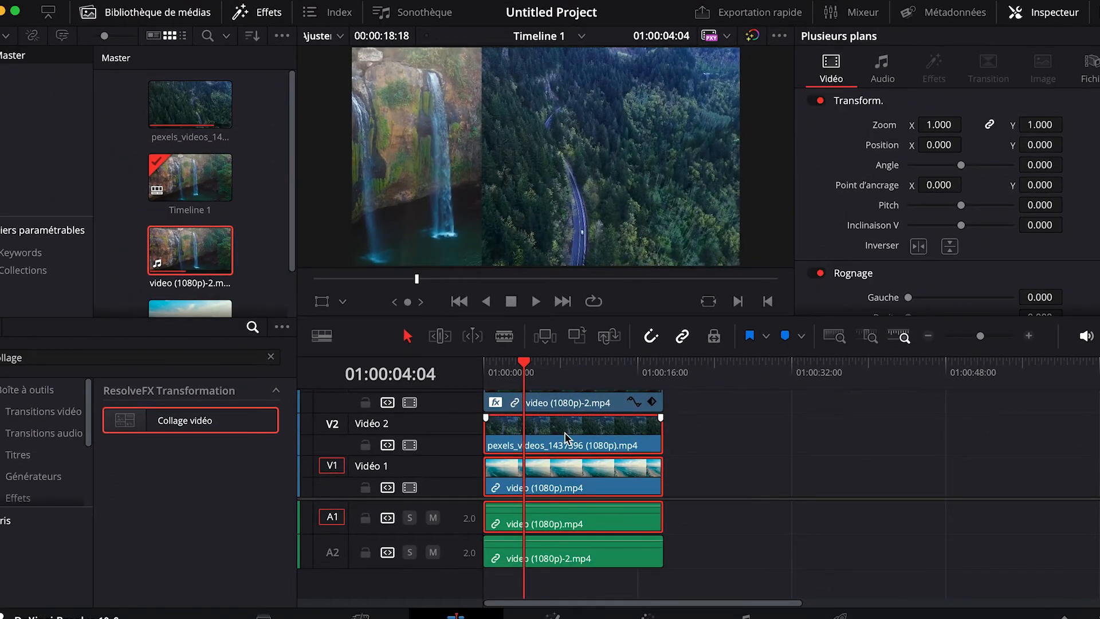
pyautogui.rightClick(565, 432)
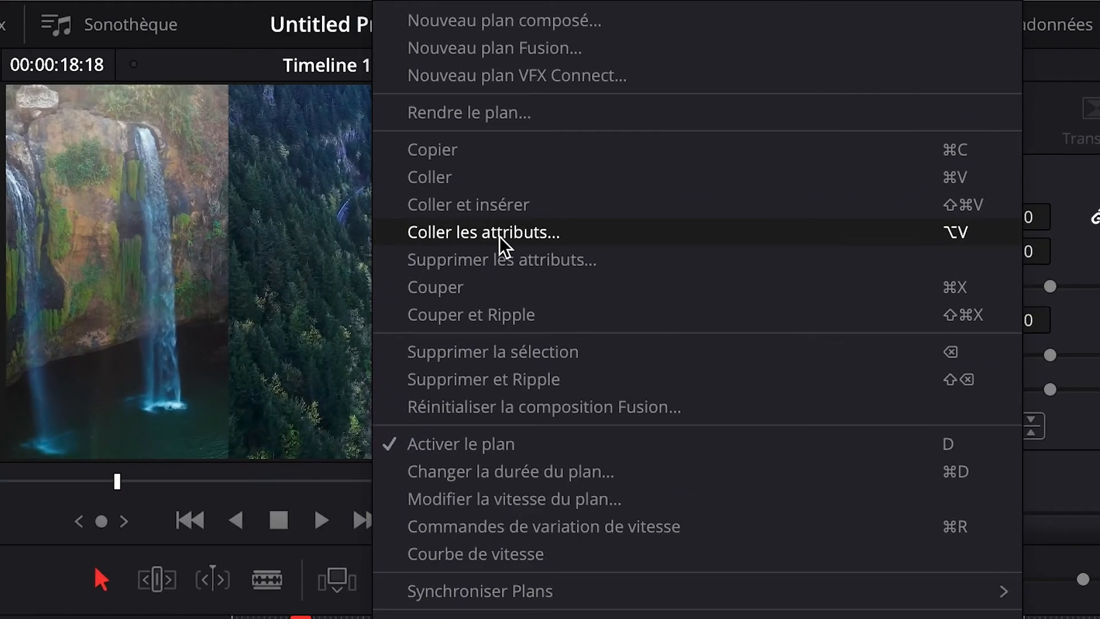
pyautogui.click(499, 236)
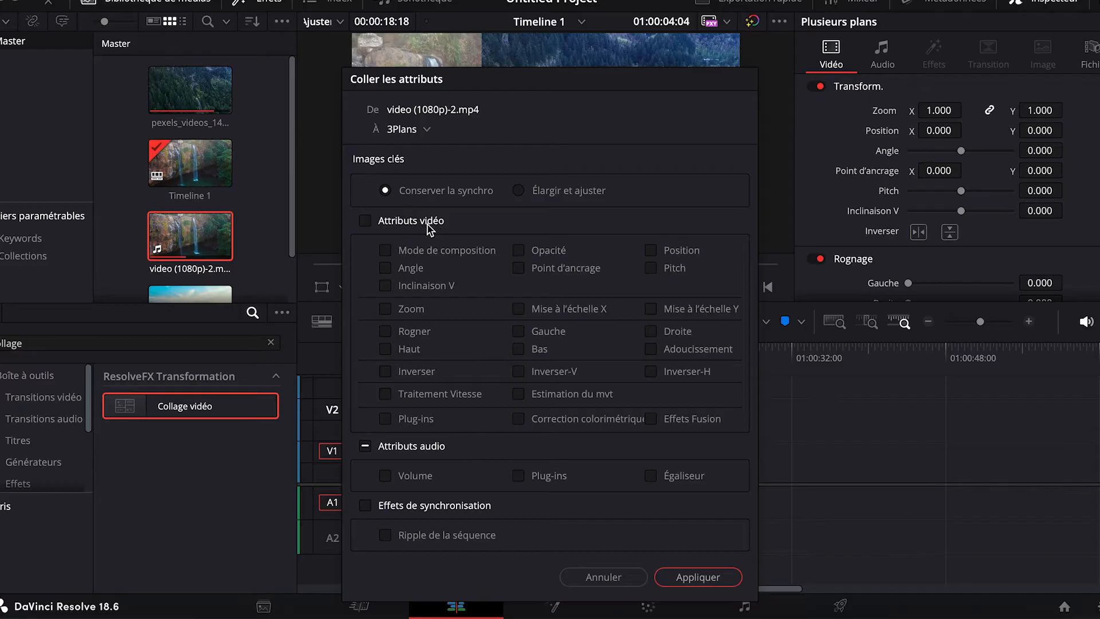
pyautogui.click(365, 224)
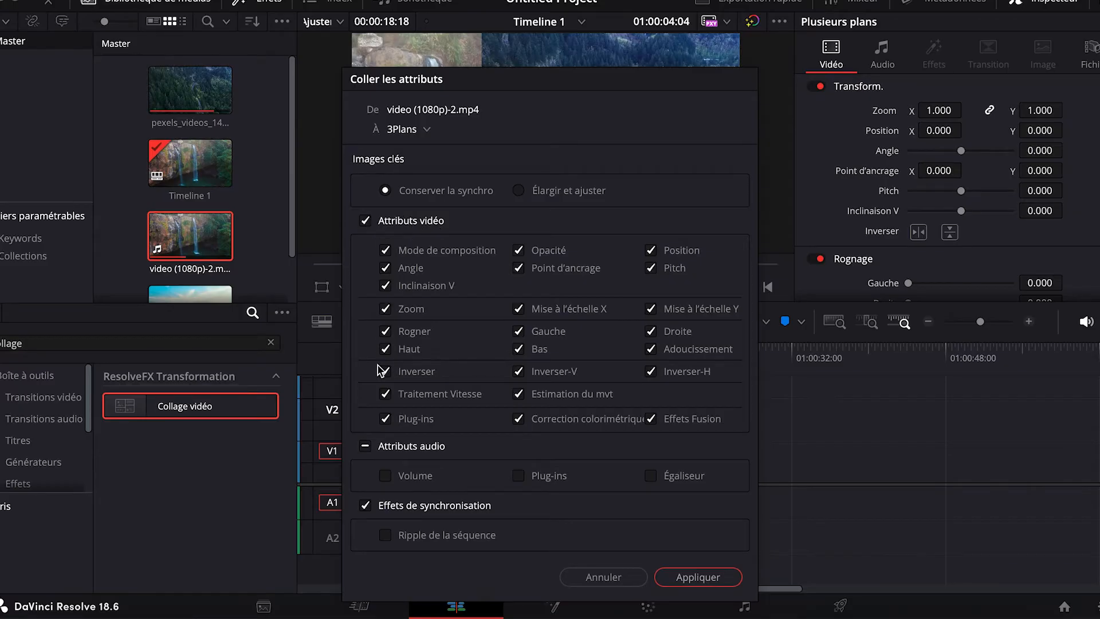
pyautogui.click(698, 577)
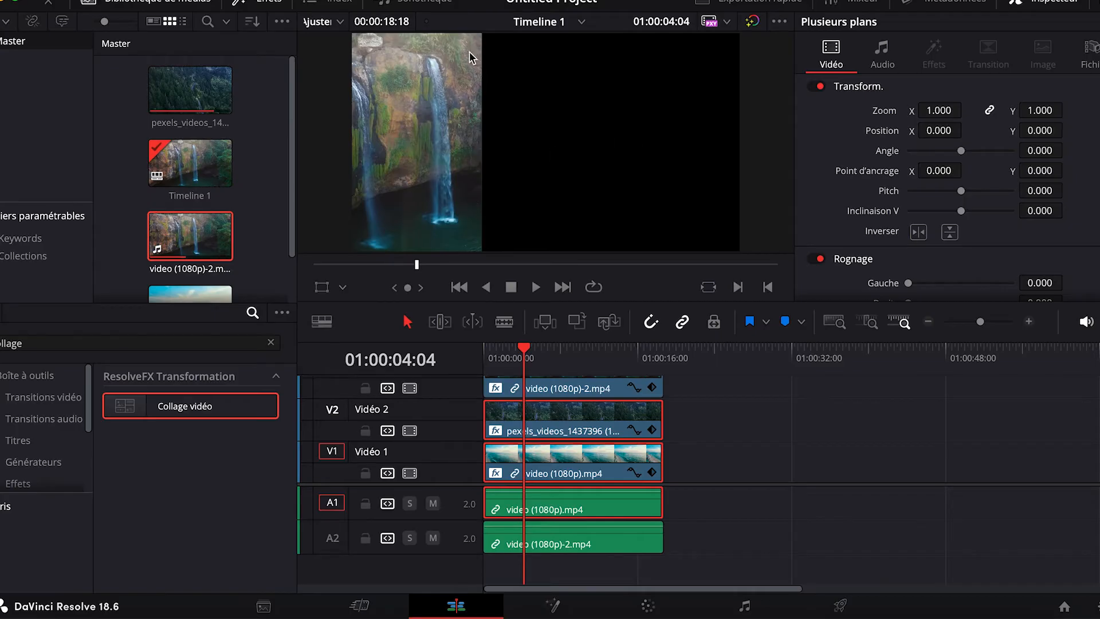
pyautogui.click(702, 424)
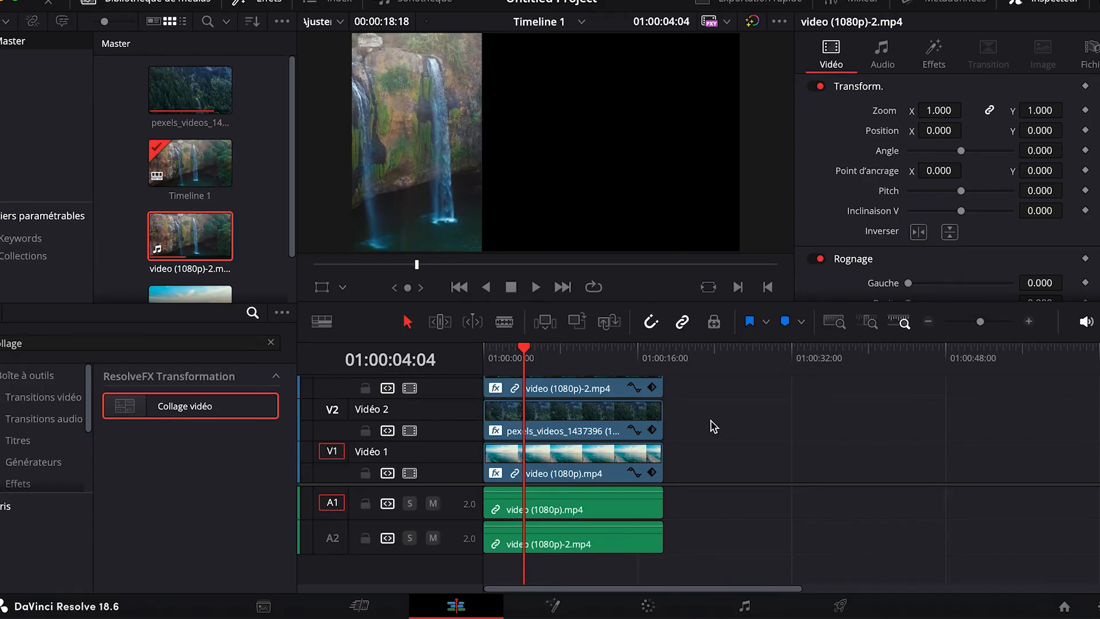
# Set the active collage tile of the forest clip on video track 2 to Tile 2.
pyautogui.click(558, 427)
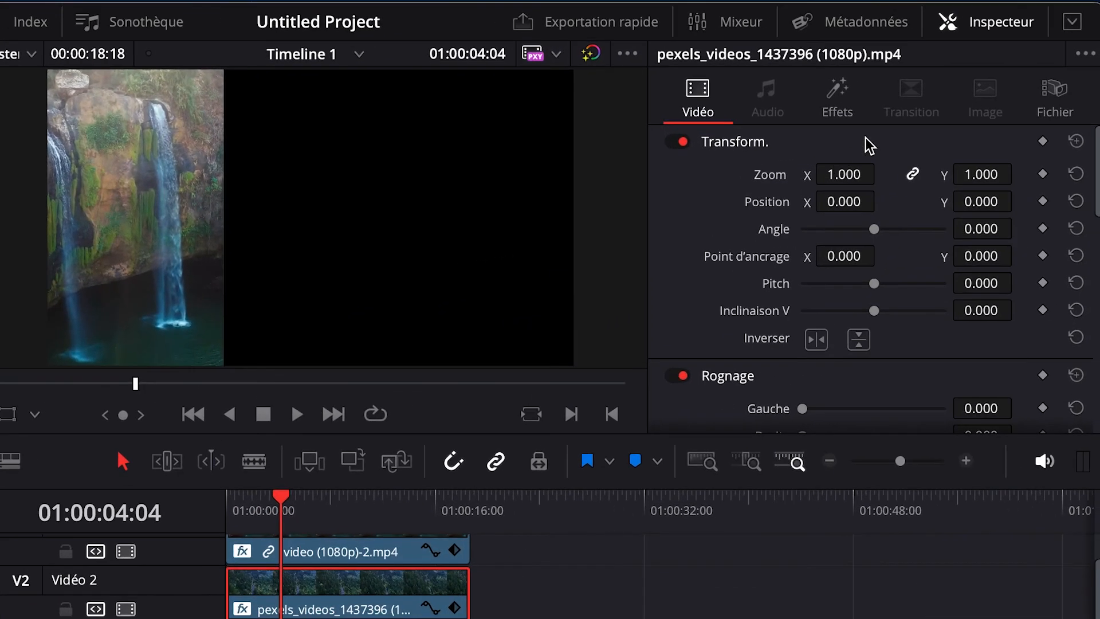
pyautogui.click(935, 63)
pyautogui.scroll(10, 779, 298)
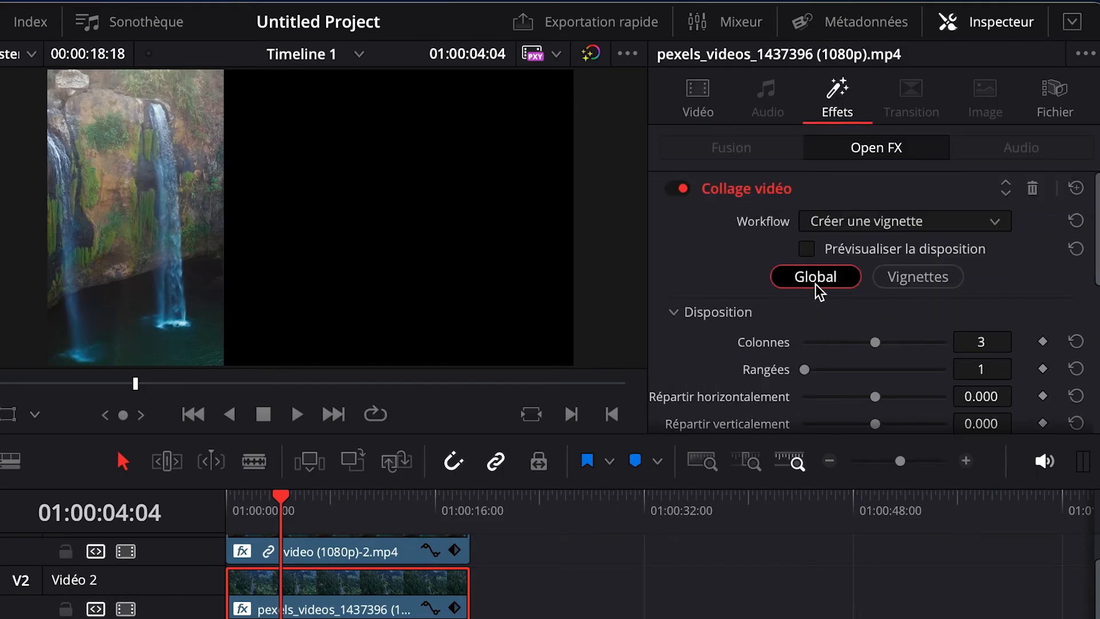
pyautogui.click(912, 289)
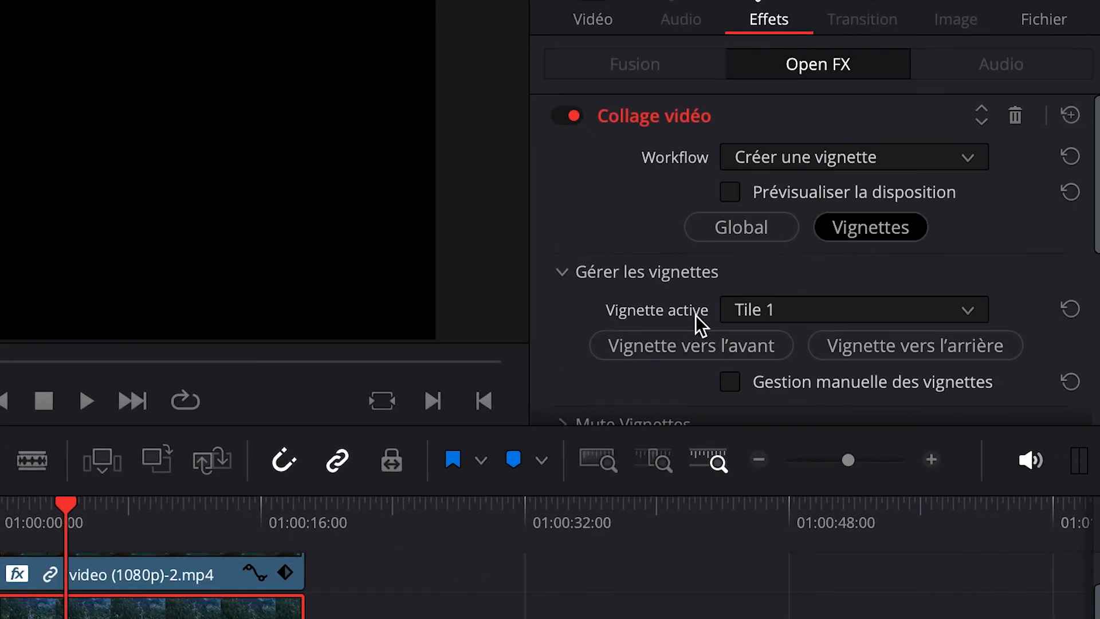
pyautogui.click(758, 315)
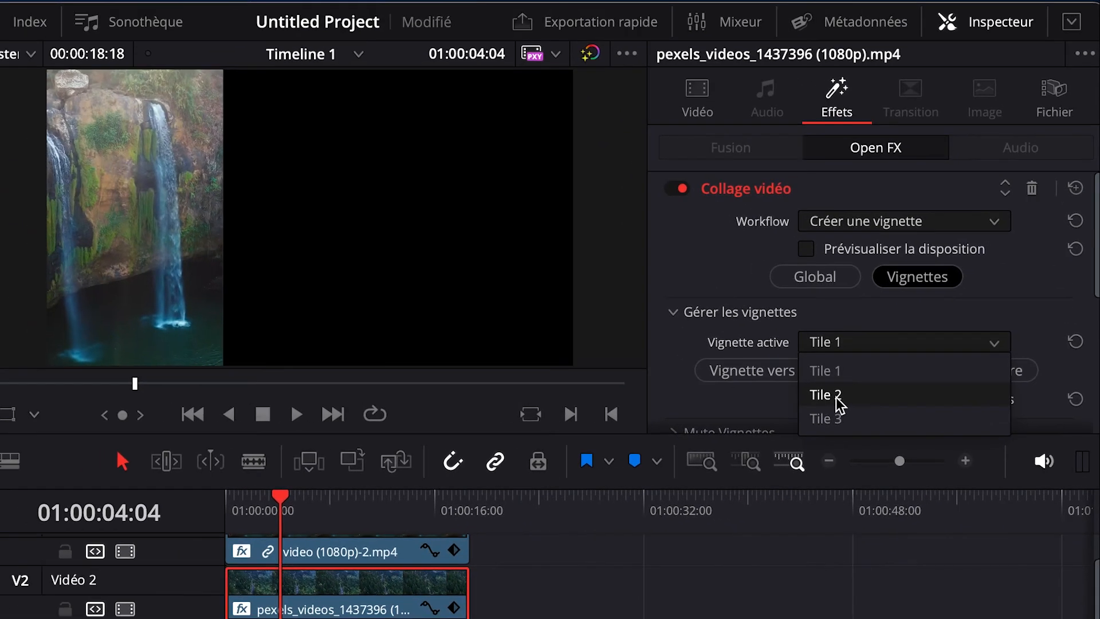
pyautogui.click(757, 376)
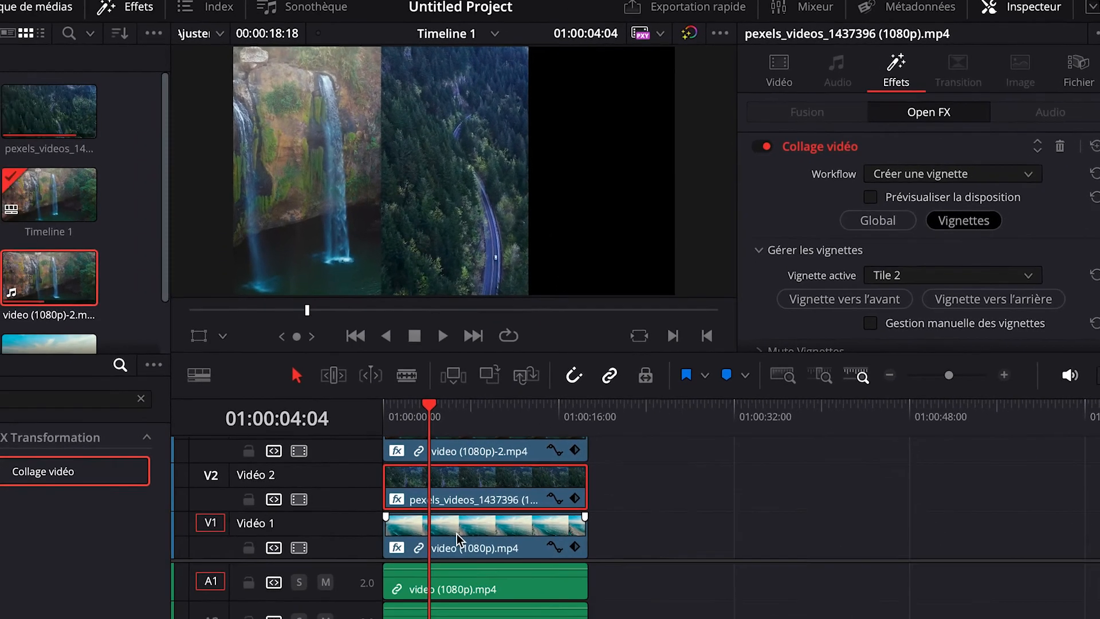
# Set the active collage tile of the beach clip on video track 1 to Tile 3.
pyautogui.click(548, 459)
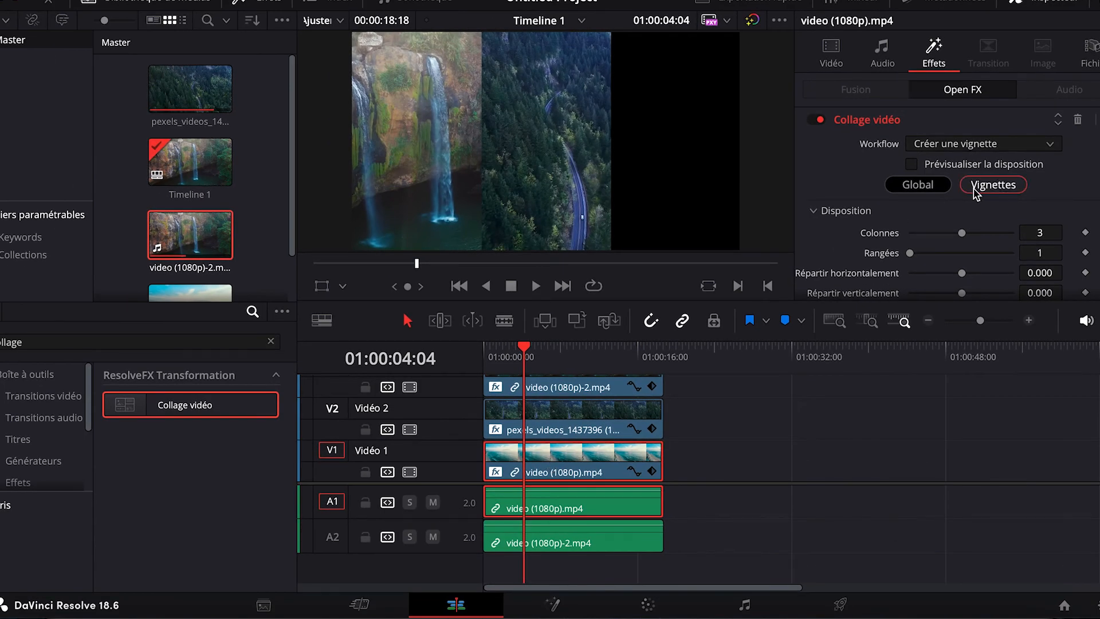
pyautogui.click(993, 184)
pyautogui.click(934, 238)
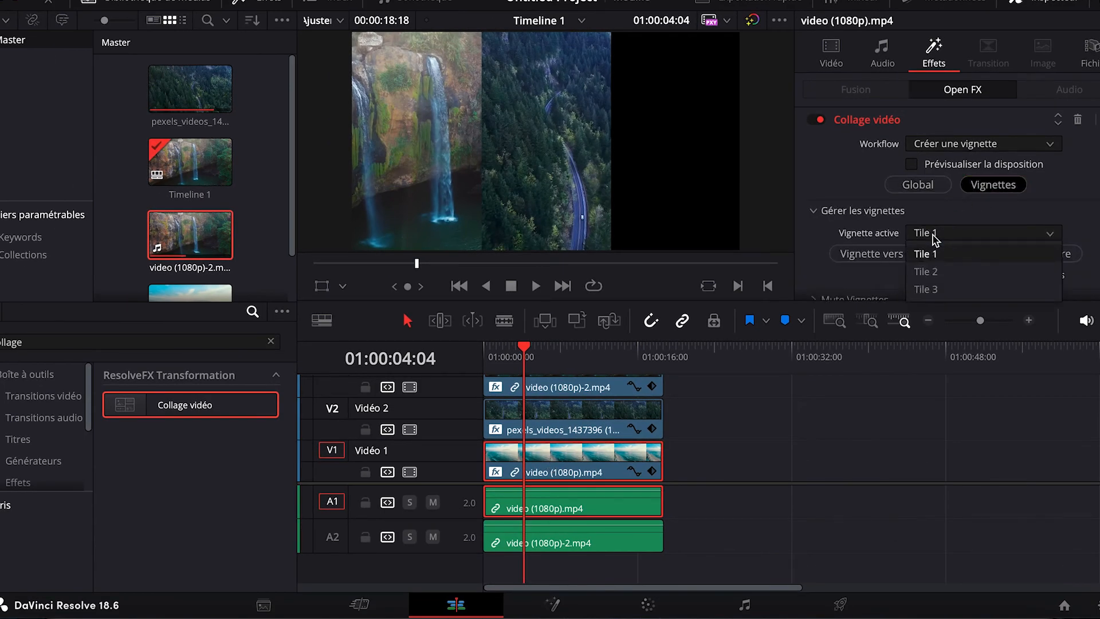
pyautogui.click(932, 293)
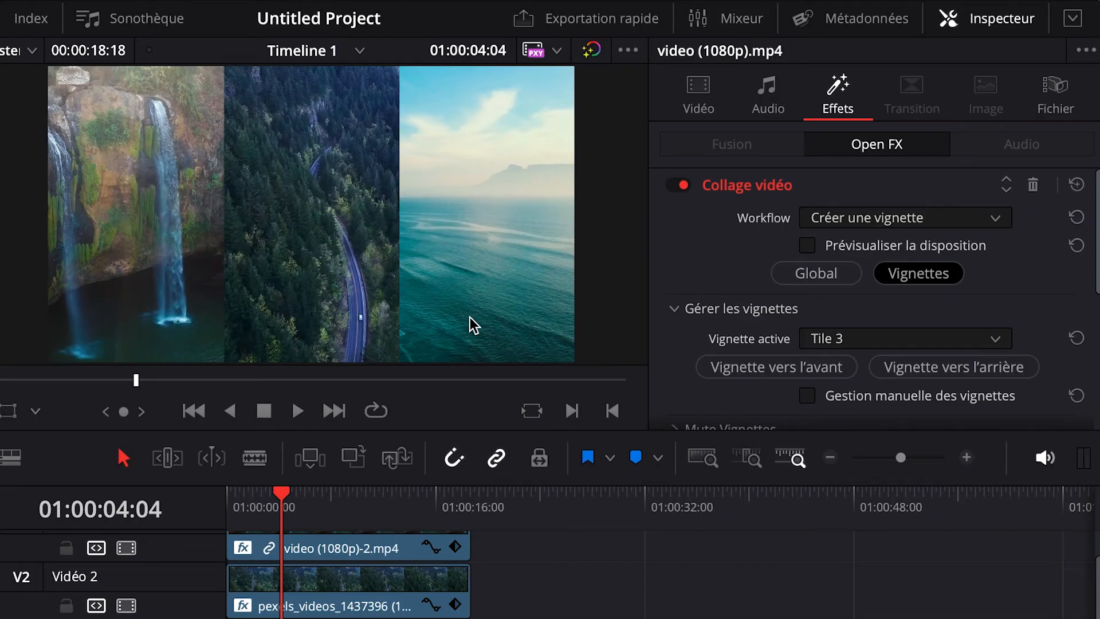
# Shift the beach clip's framing horizontally by setting its Position X to 225.000.
pyautogui.click(699, 109)
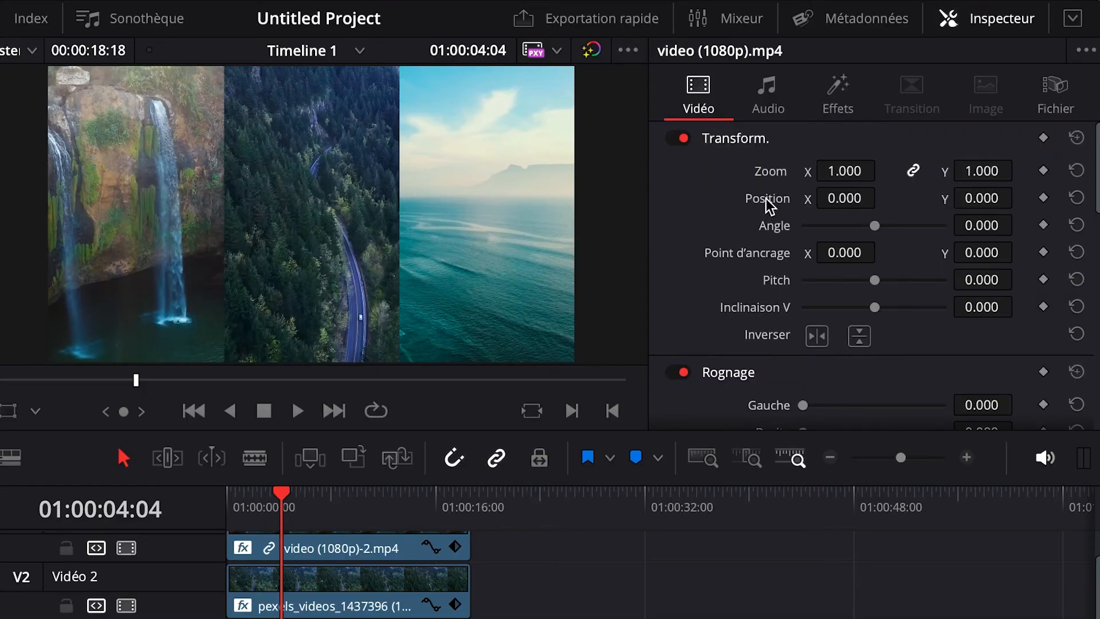
pyautogui.moveTo(847, 198); pyautogui.dragTo(882, 197)
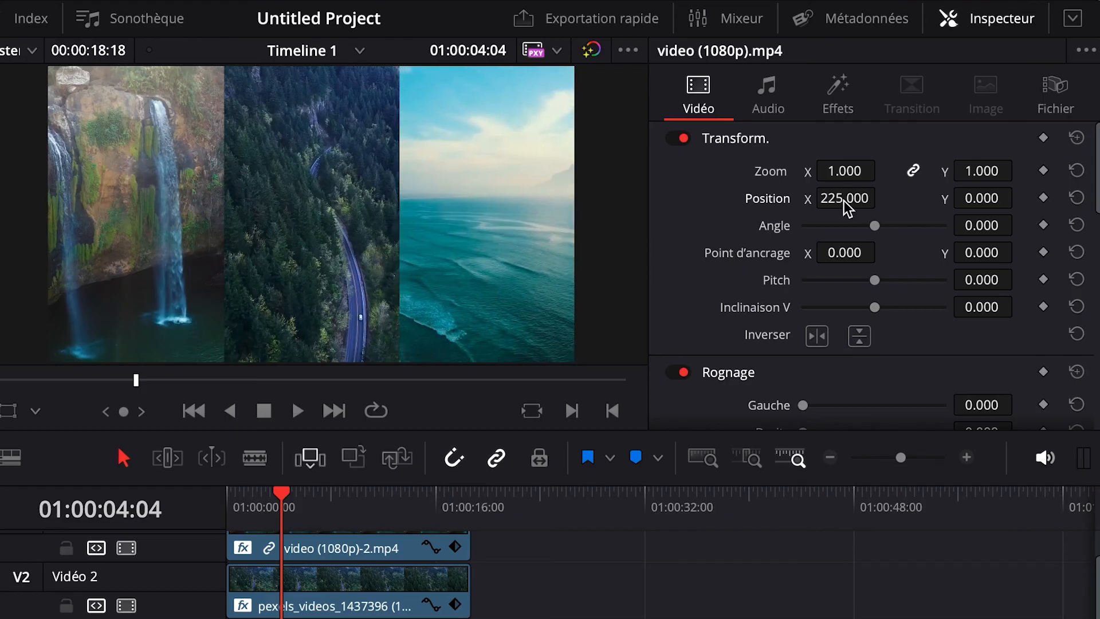